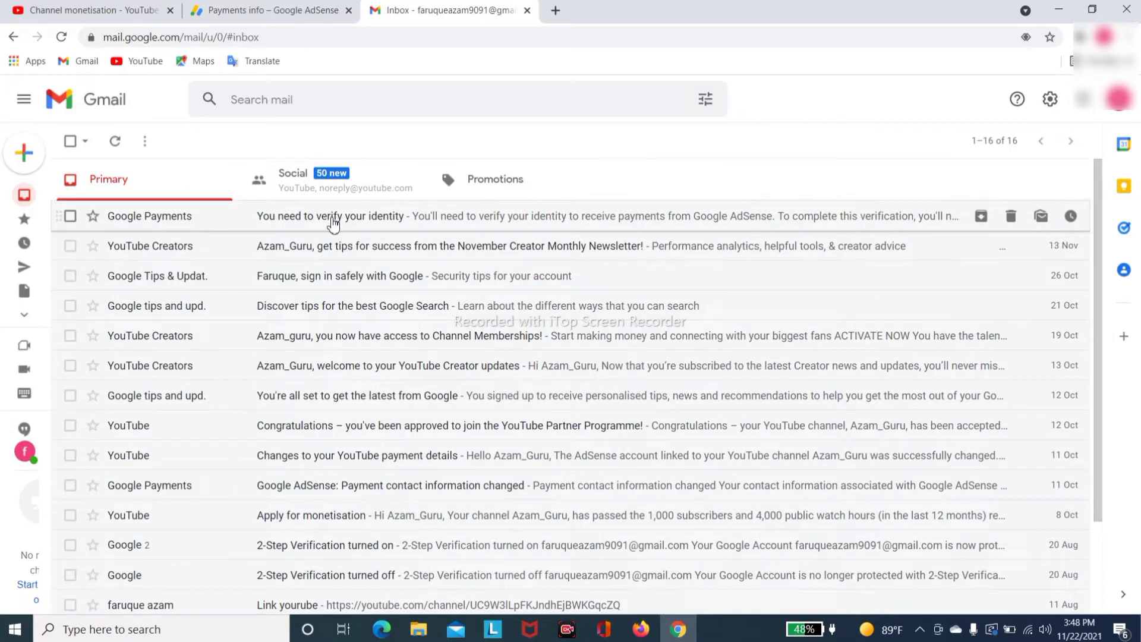
- Open the "You need to verify your identity" email from Google Payments and read its verification requirements and document tips
click(384, 225)
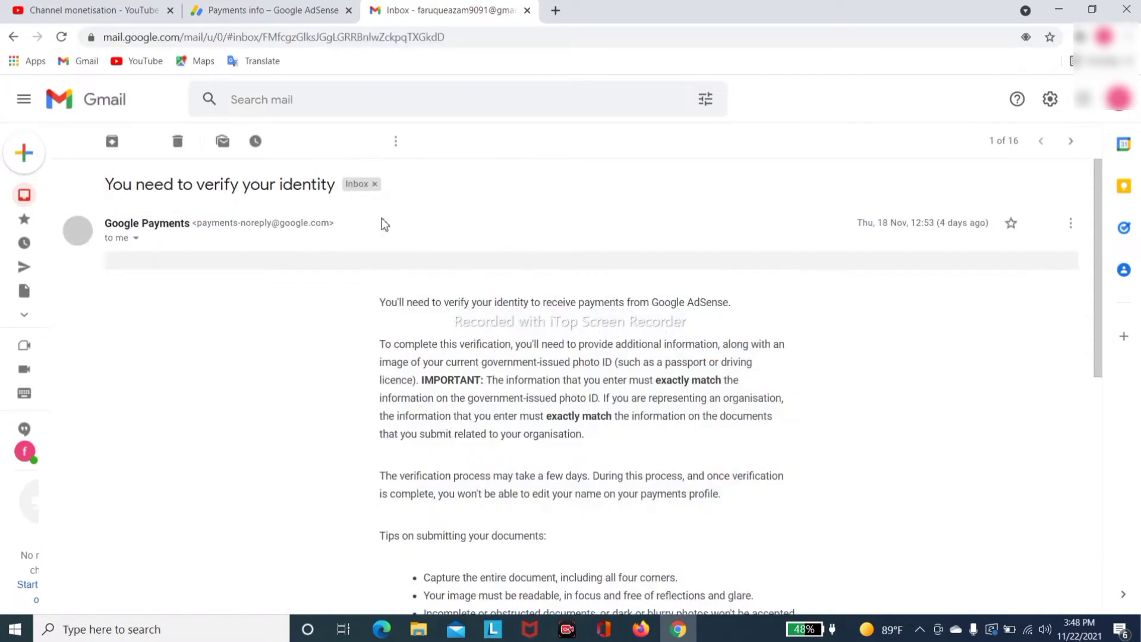
scroll(402, 321, down, 5)
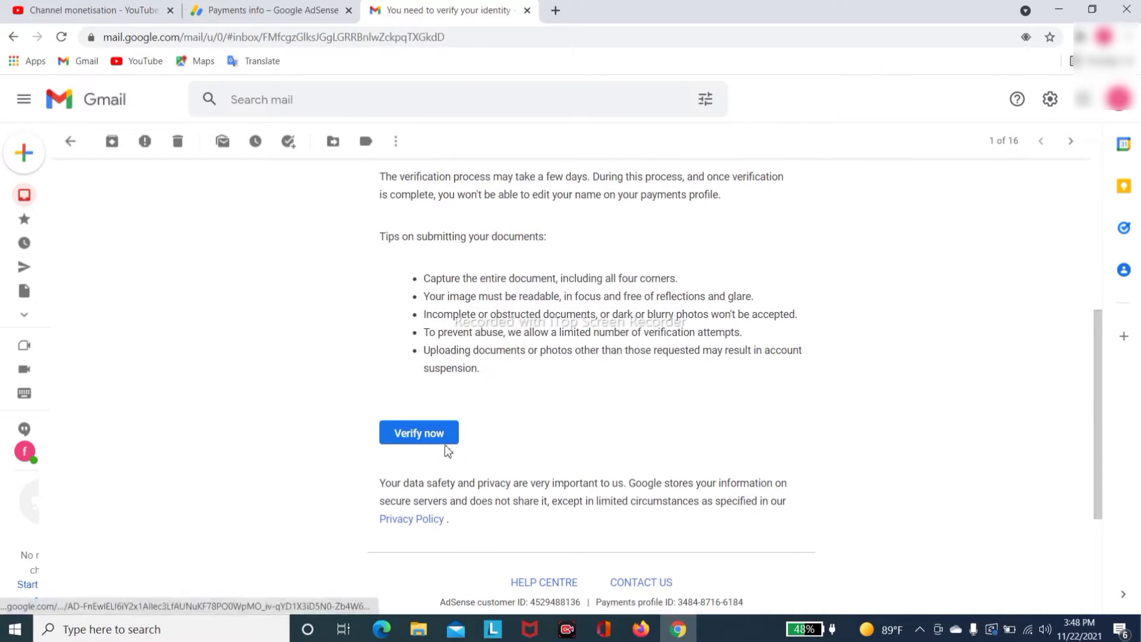
scroll(553, 433, up, 4)
scroll(553, 433, up, 2)
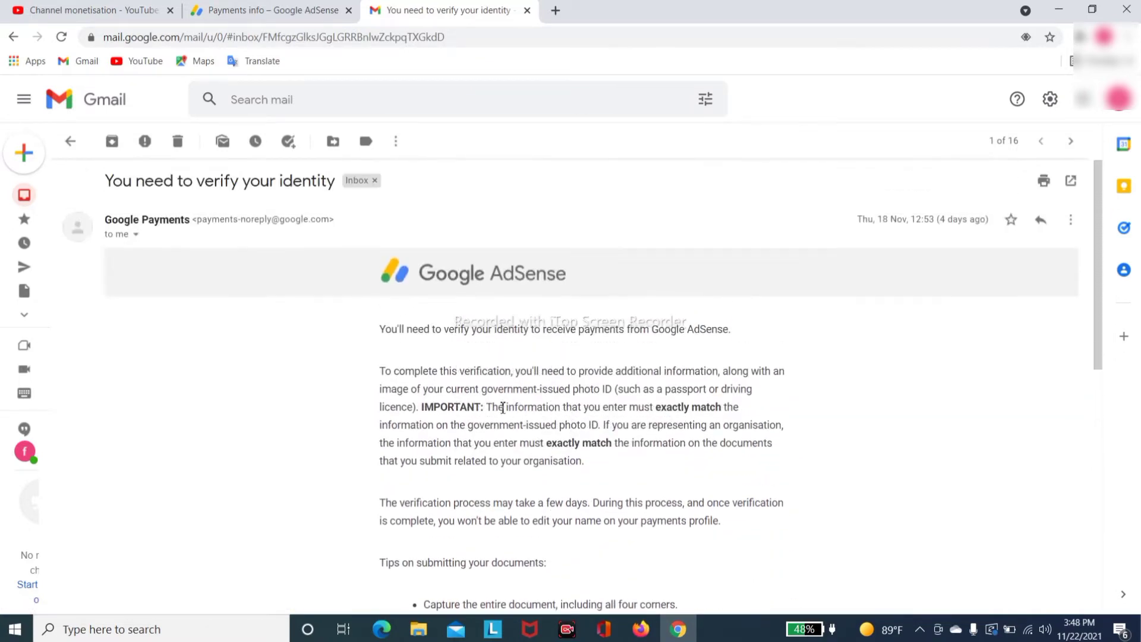
scroll(560, 369, down, 8)
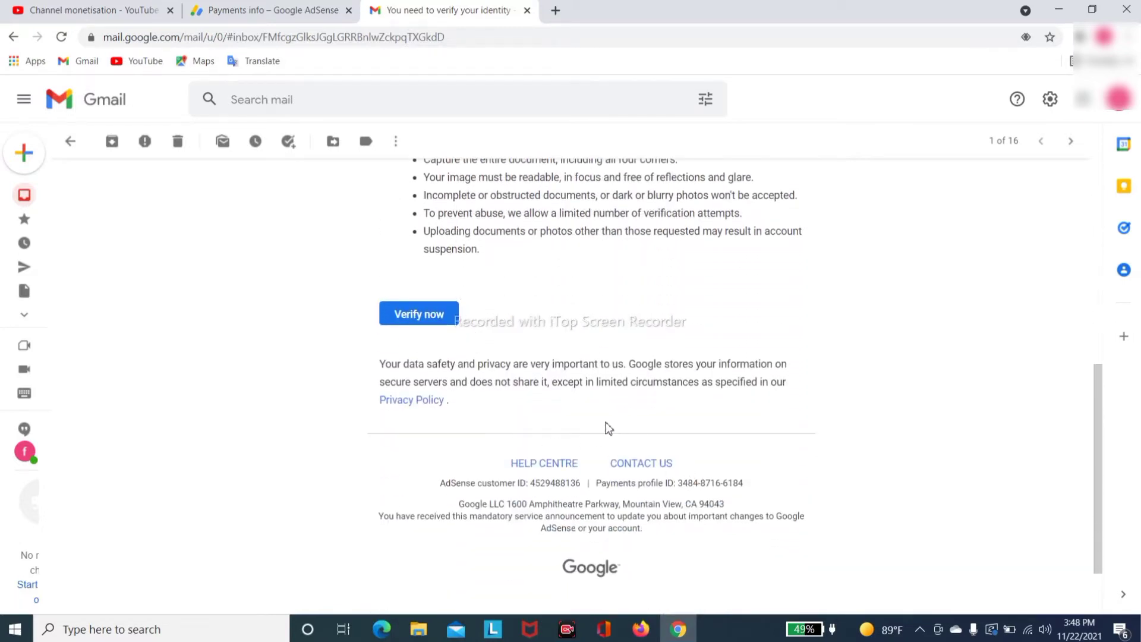
scroll(606, 428, up, 4)
scroll(525, 400, up, 3)
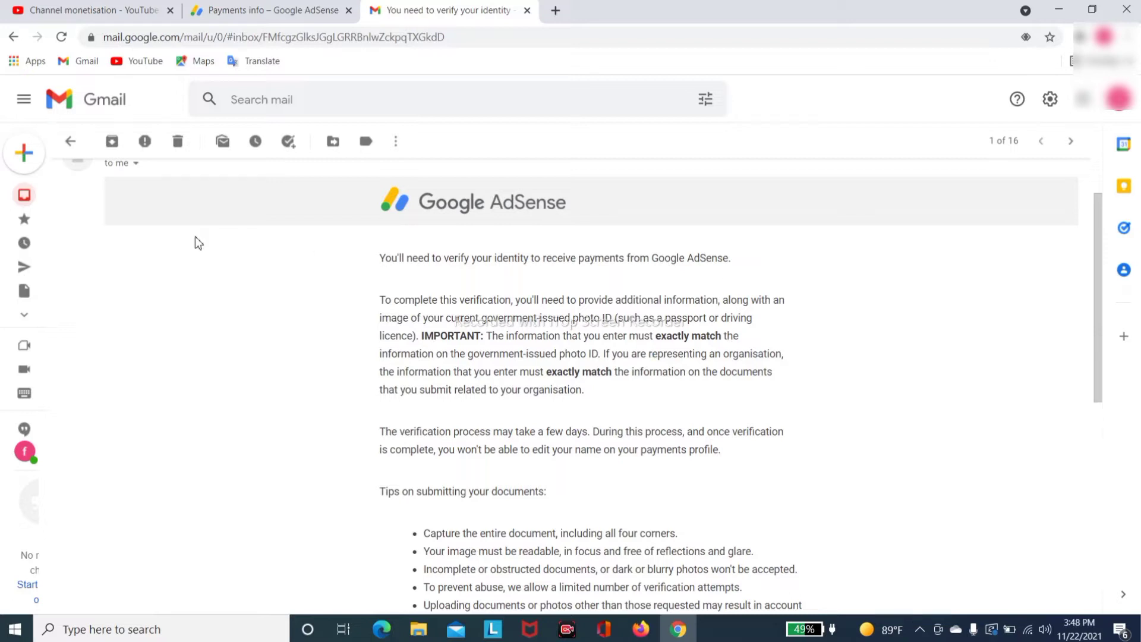
scroll(515, 320, down, 1)
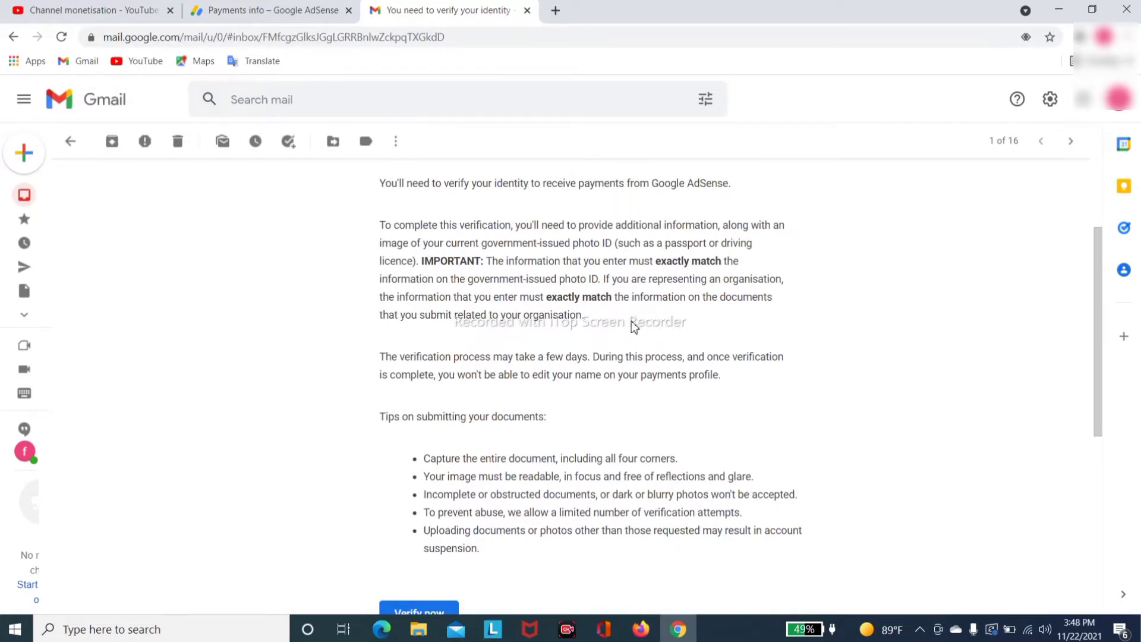
scroll(633, 326, up, 2)
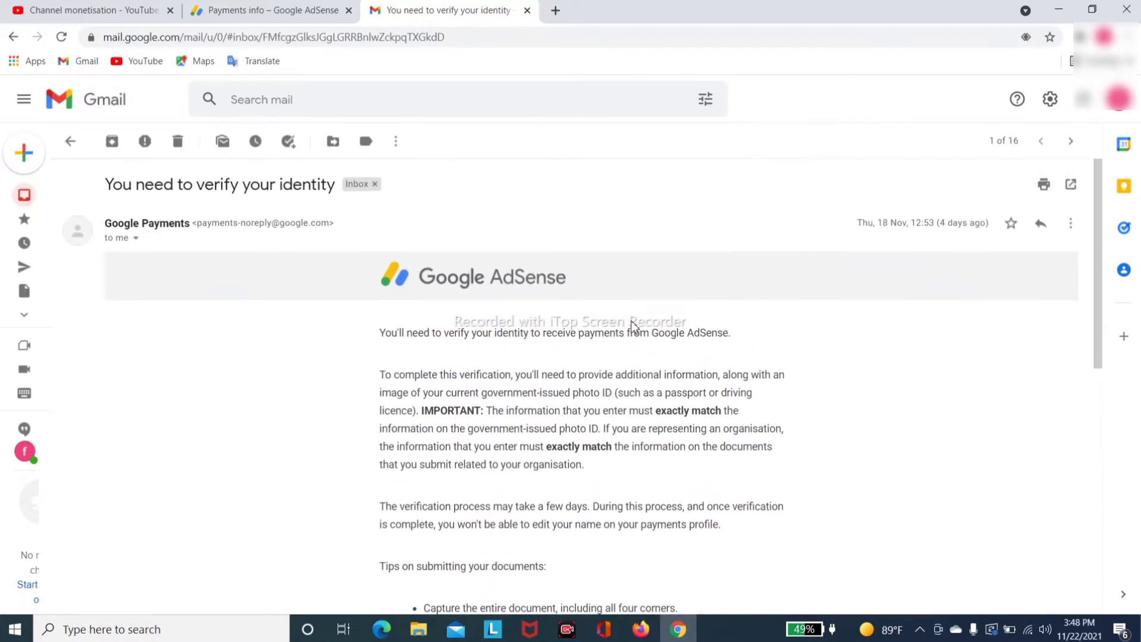
scroll(599, 316, down, 1)
scroll(410, 415, down, 3)
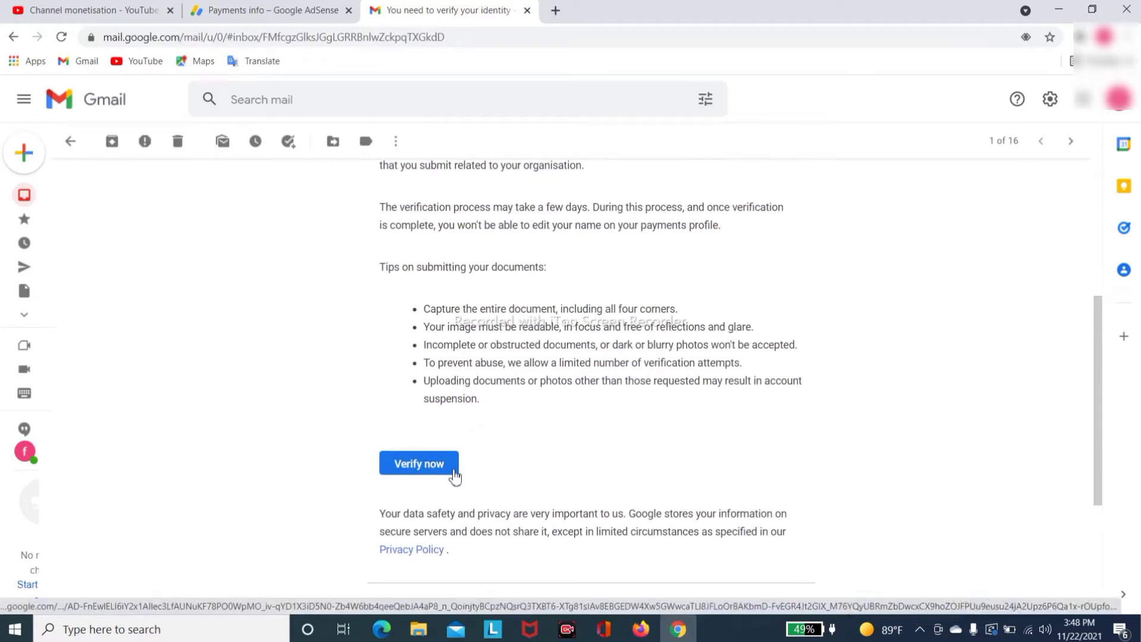
- Switch to Google AdSense and open the Payments info page to review the earnings and settings sections
key(ctrl+Tab)
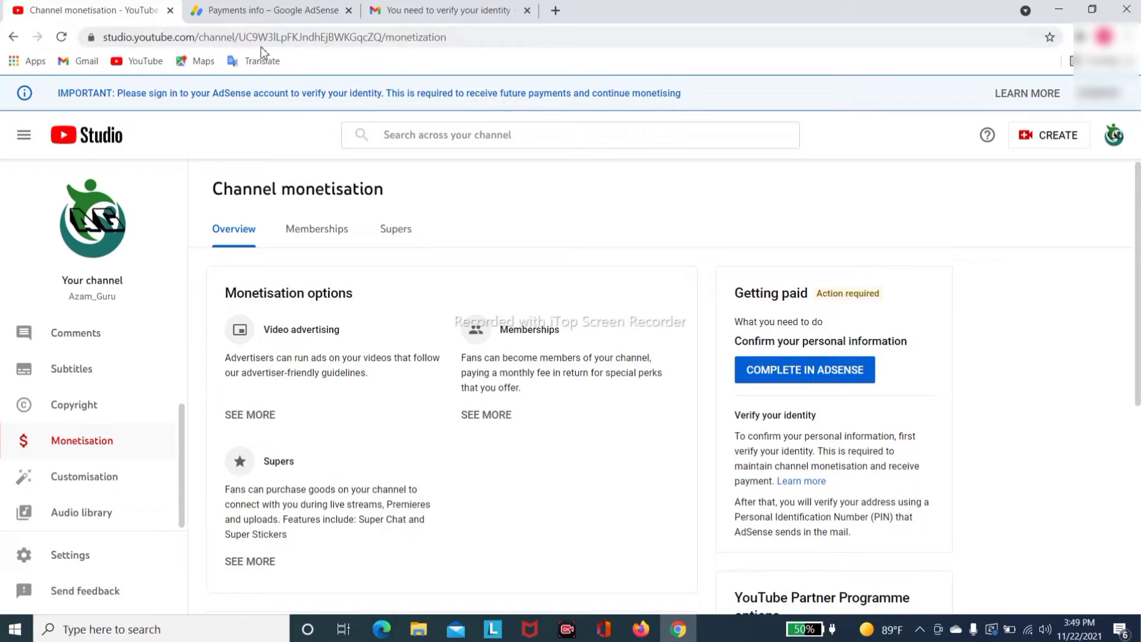
click(278, 18)
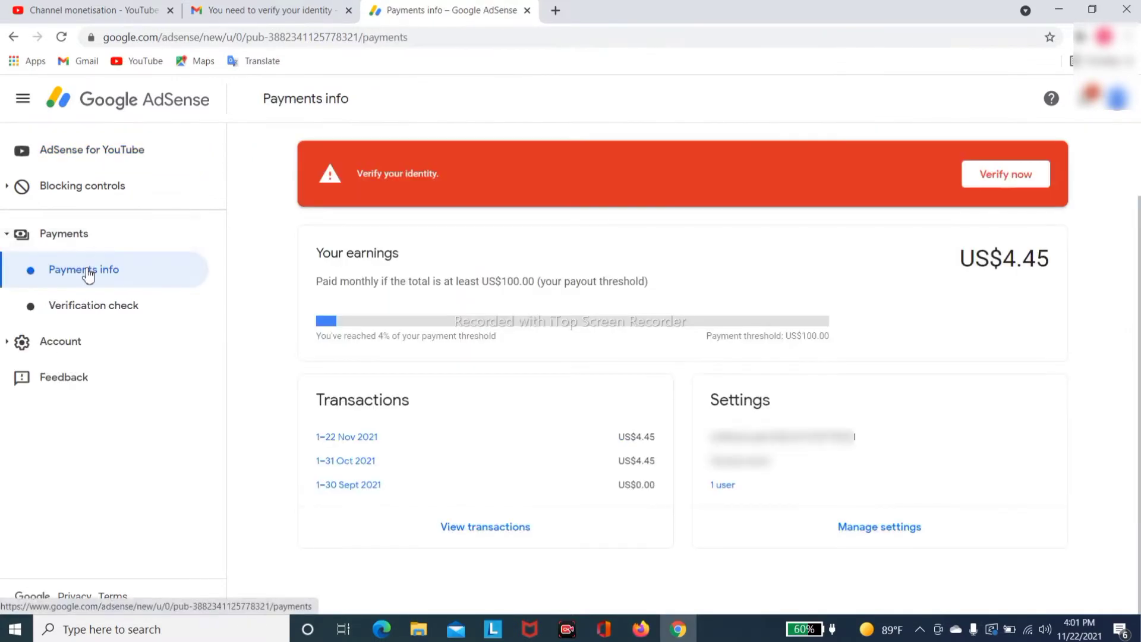
click(88, 273)
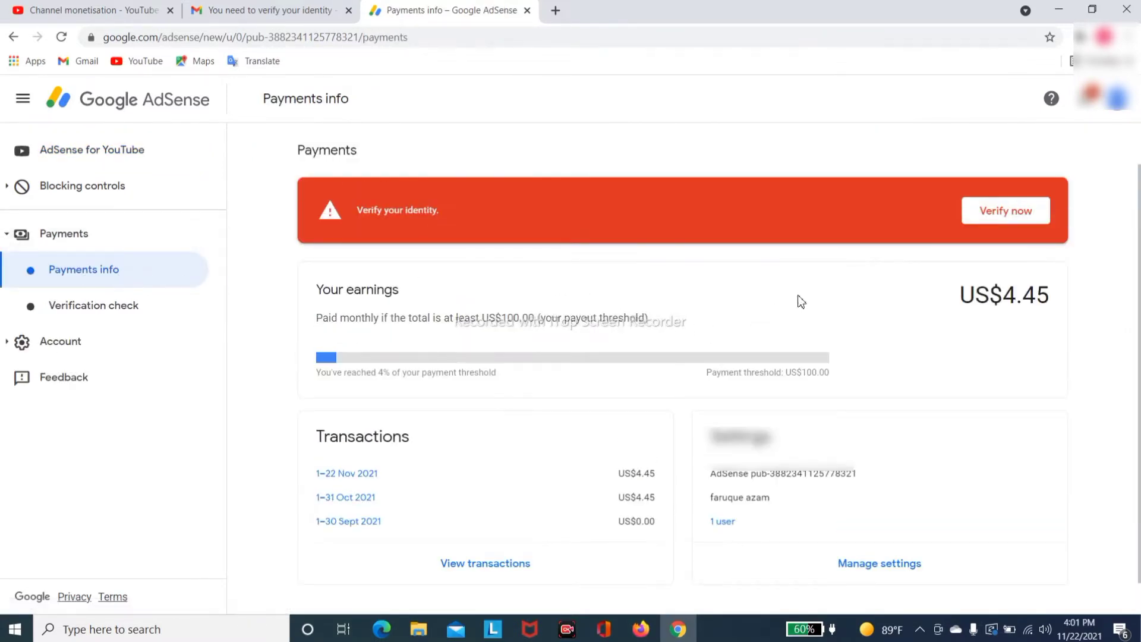
scroll(858, 355, down, 1)
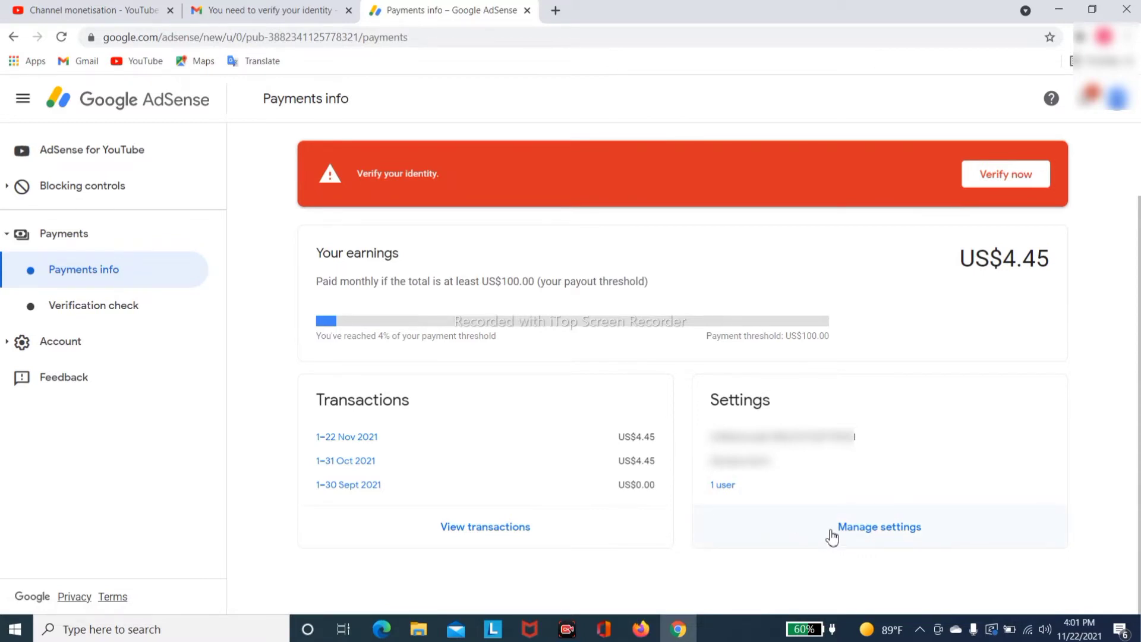
click(898, 538)
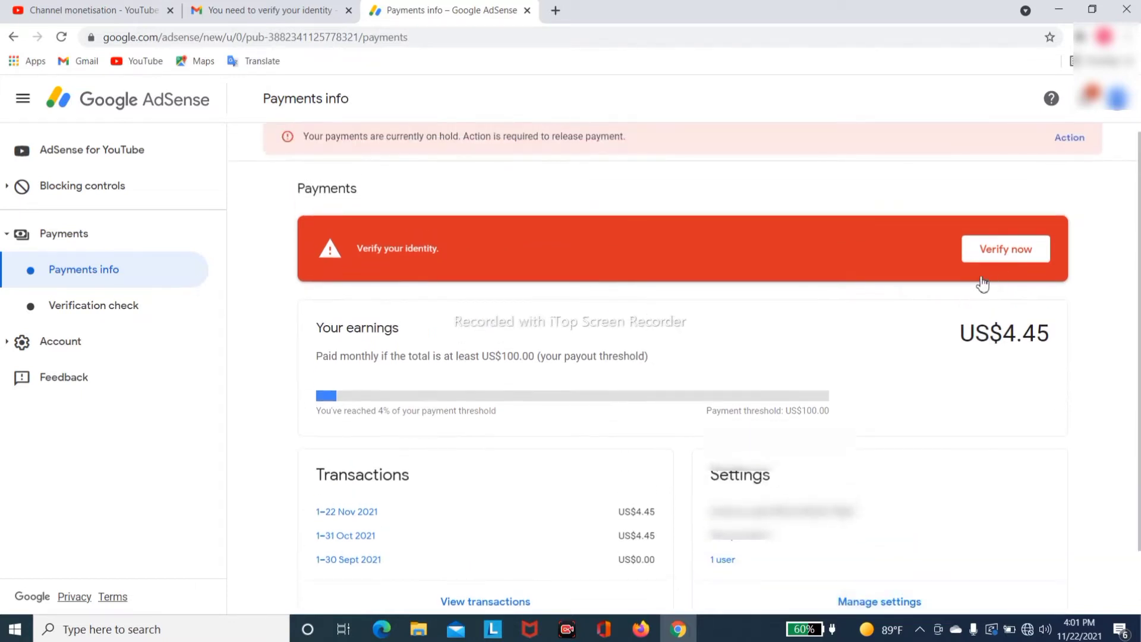
- Begin the identity verification for AdSense payments and fill in the account holder's legal name
click(1003, 252)
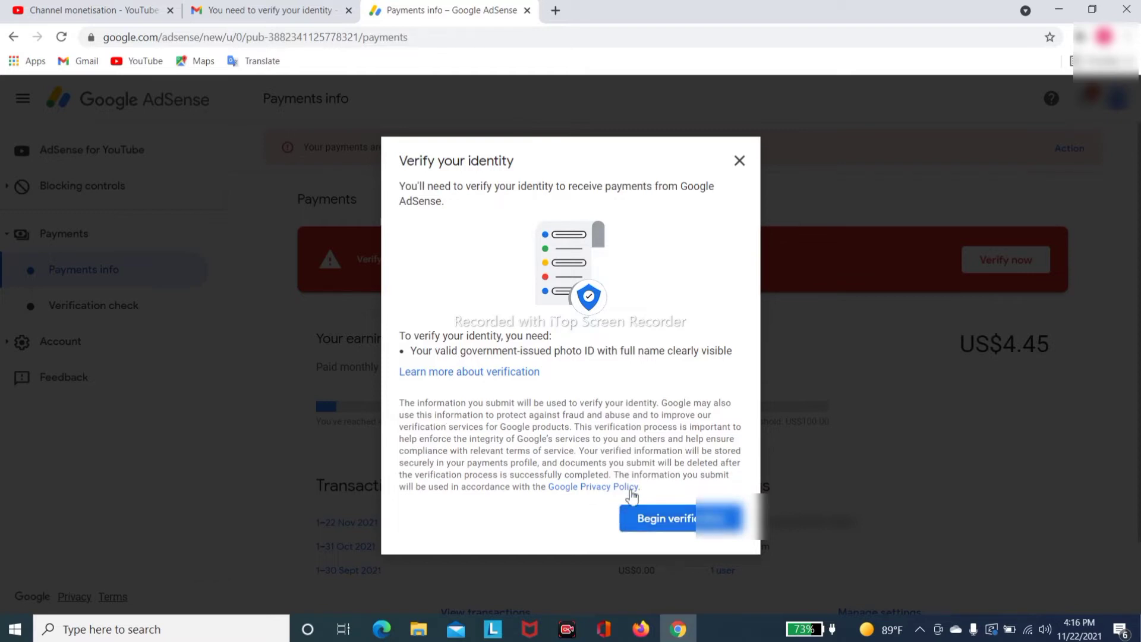
click(681, 523)
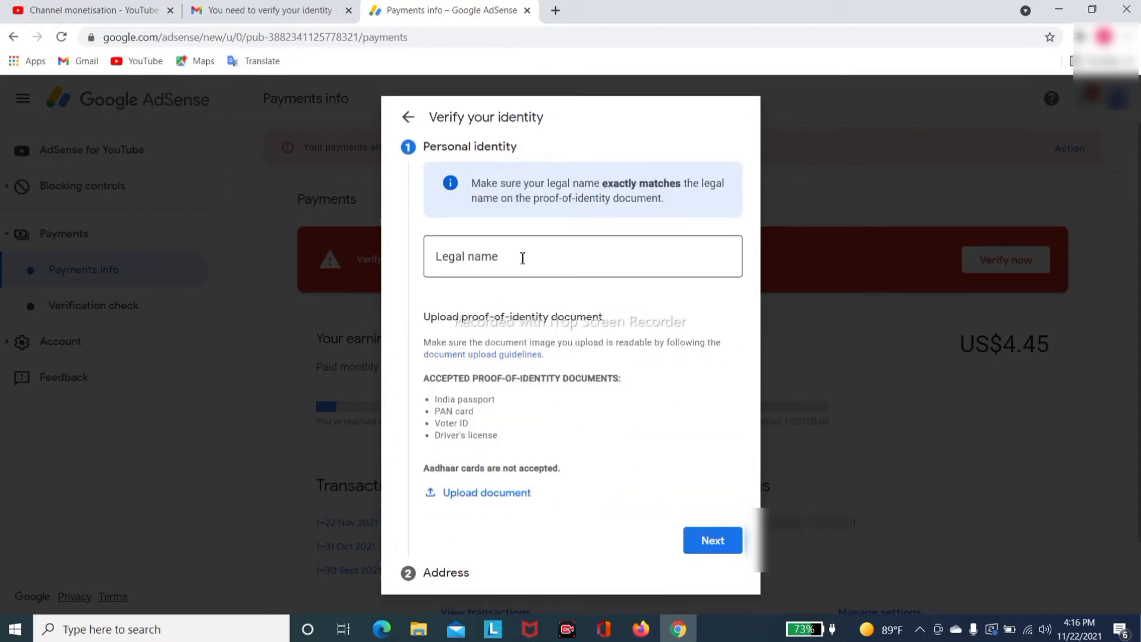
click(485, 259)
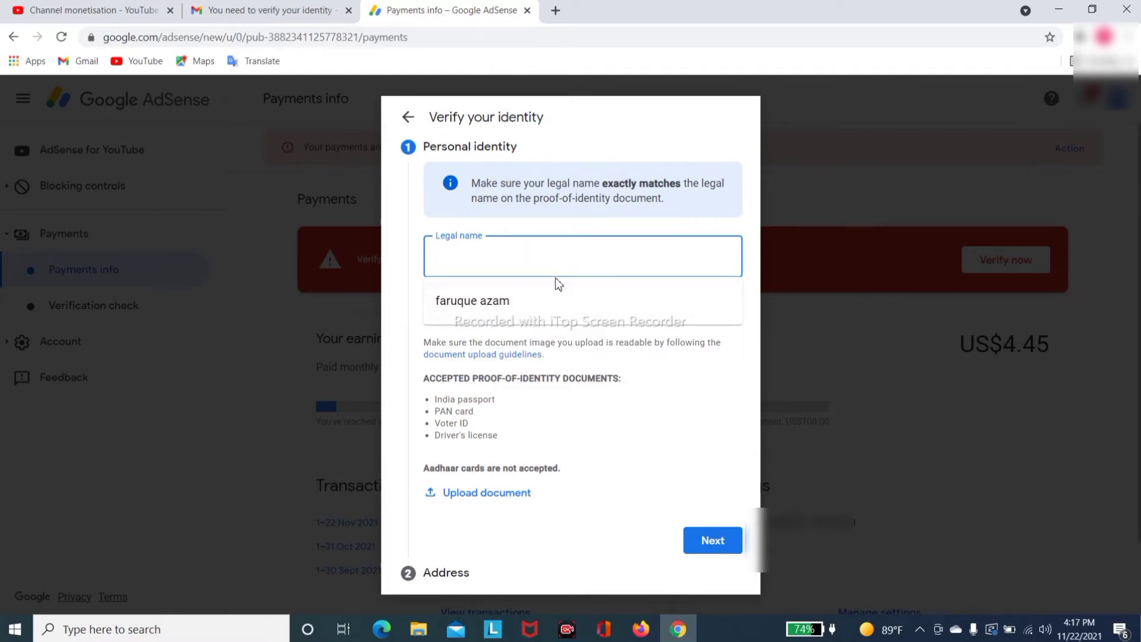
click(481, 301)
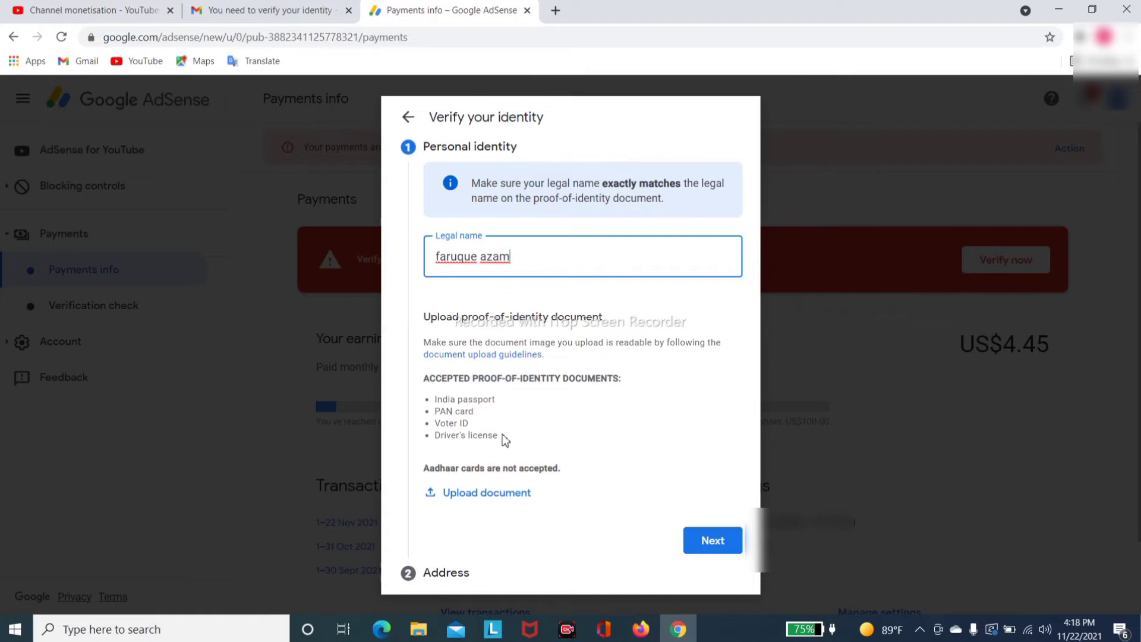
- Upload the image "po" from New folder on Data (D:) as the proof-of-identity document and continue to the address section
click(477, 499)
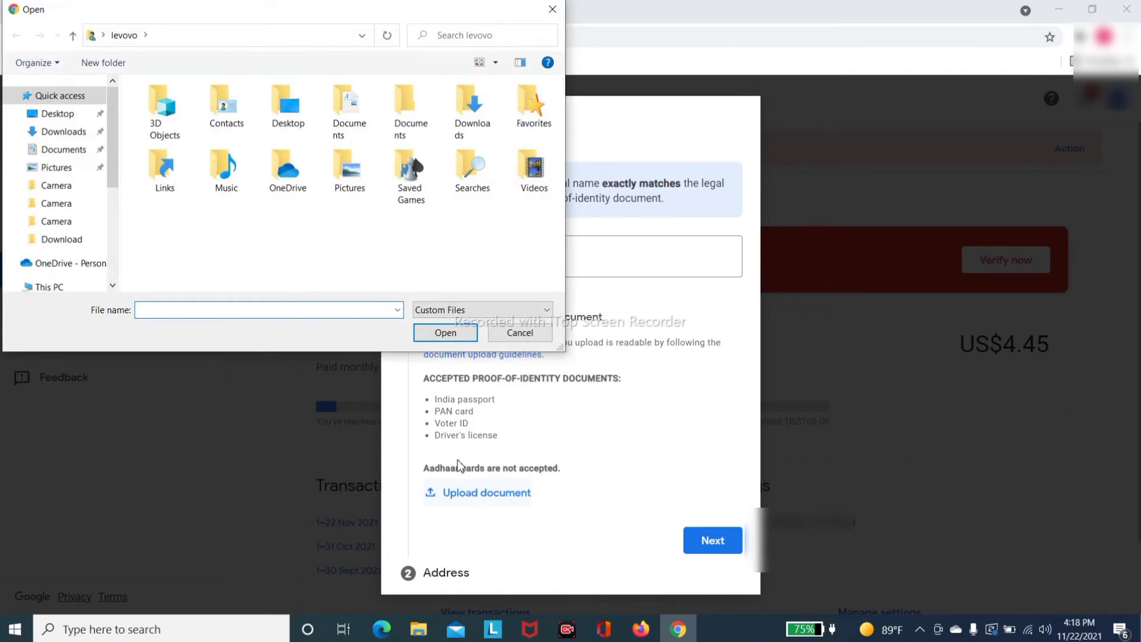
scroll(88, 208, down, 1)
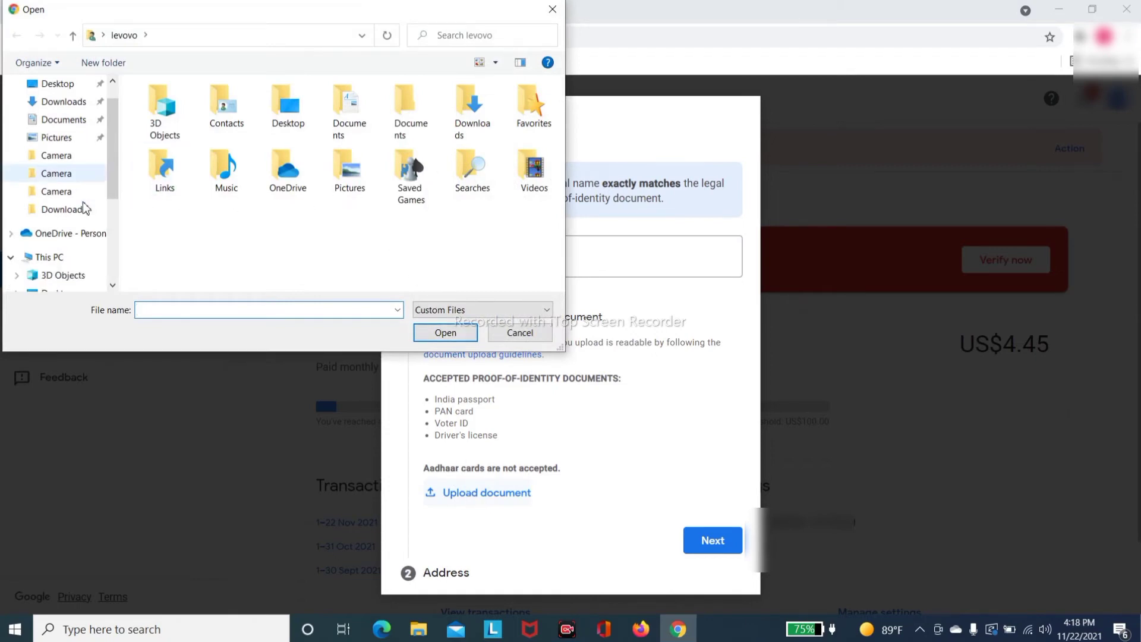
scroll(85, 208, down, 3)
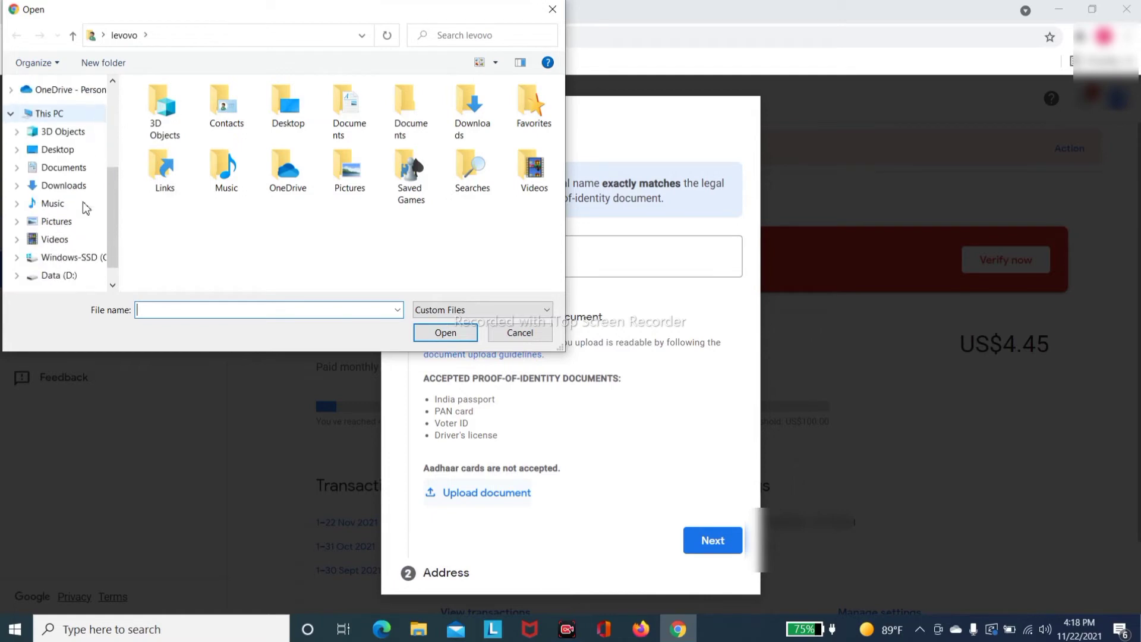
scroll(84, 207, up, 1)
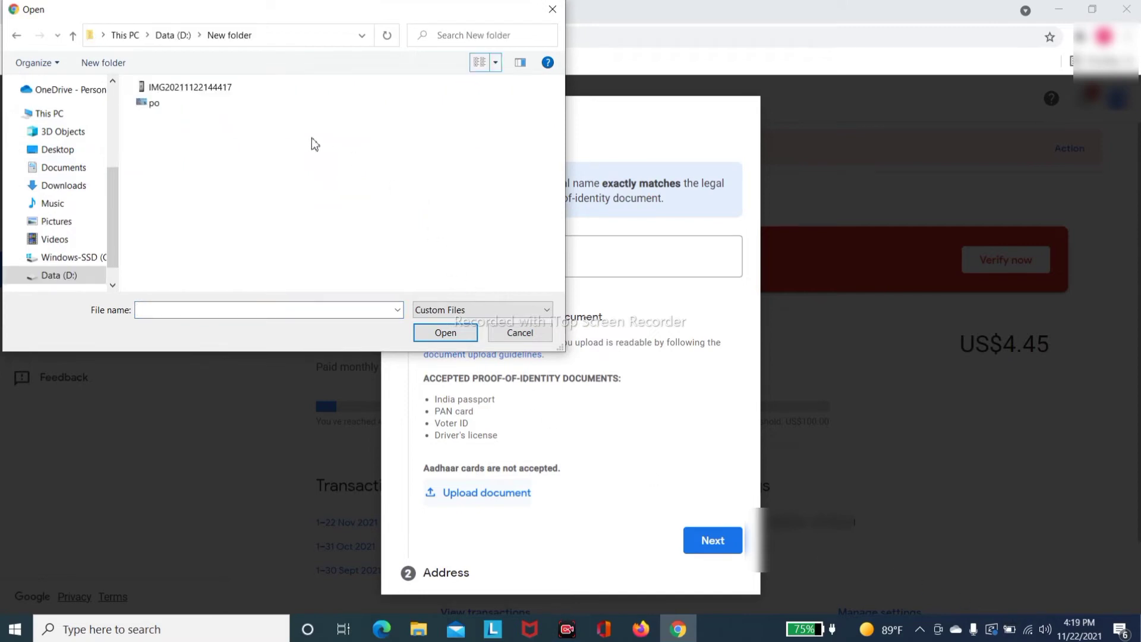
click(149, 102)
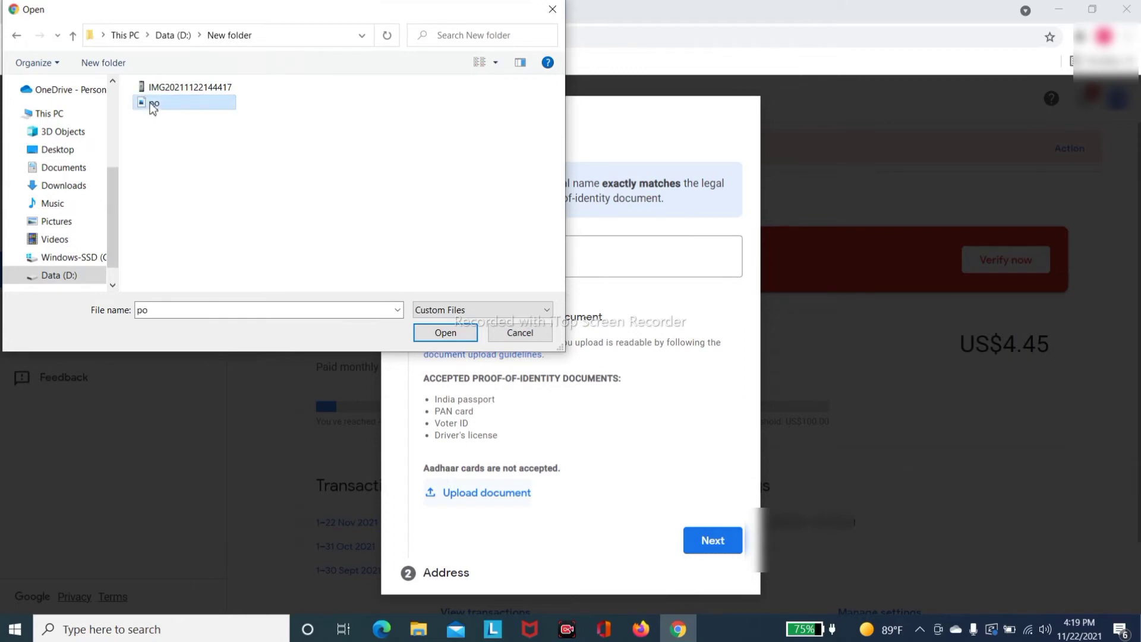
click(452, 332)
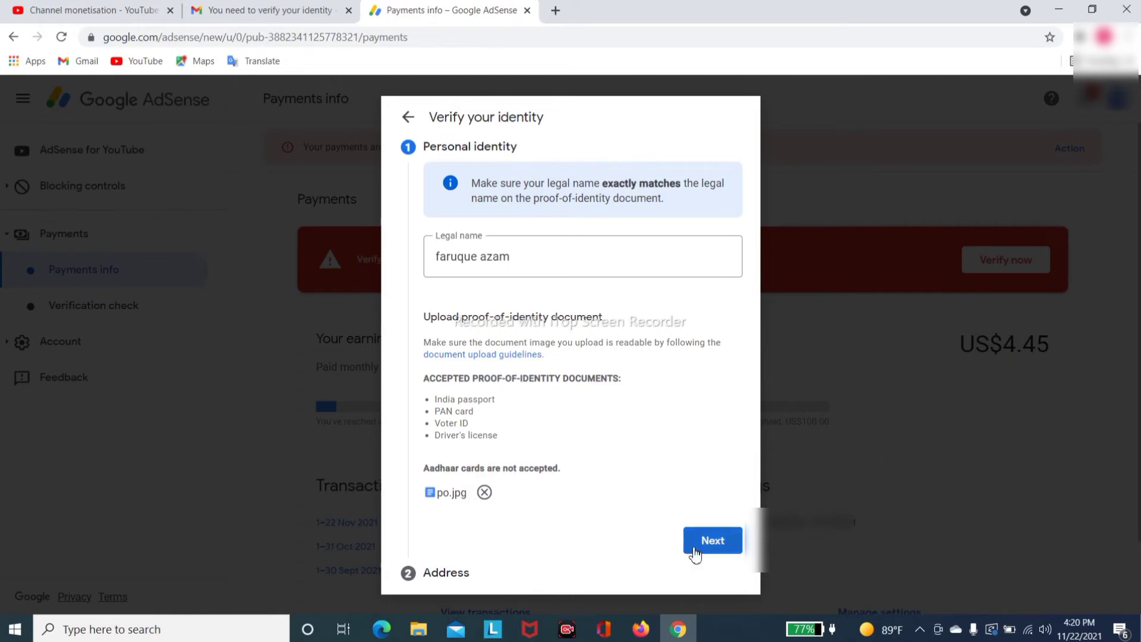
click(713, 546)
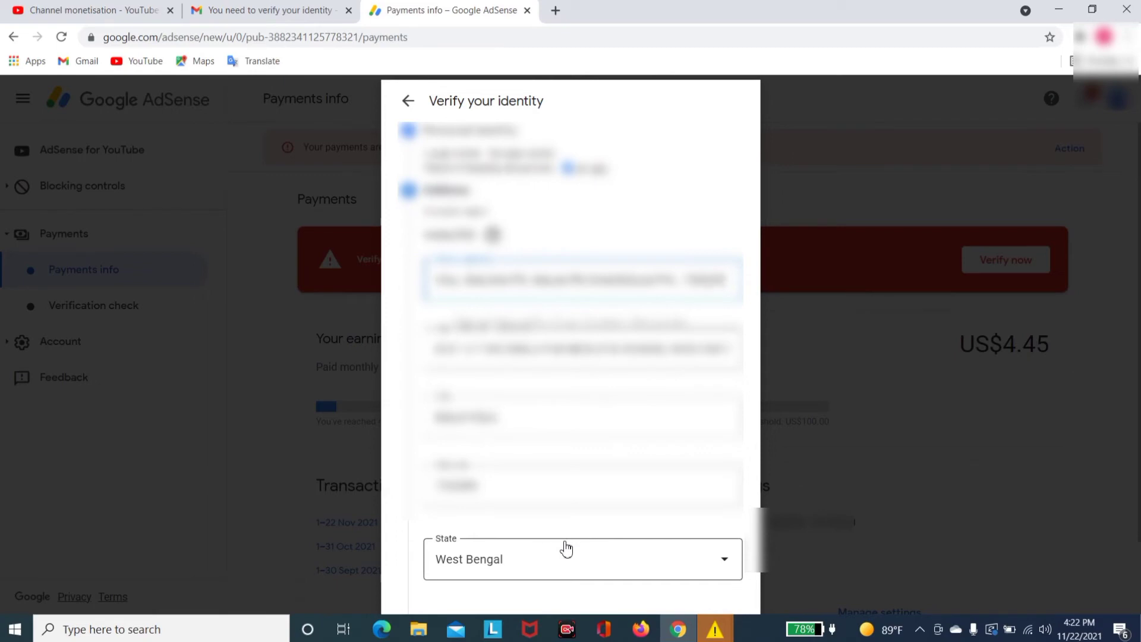
- Check the prefilled address details and submit the identity verification
key(Tab)
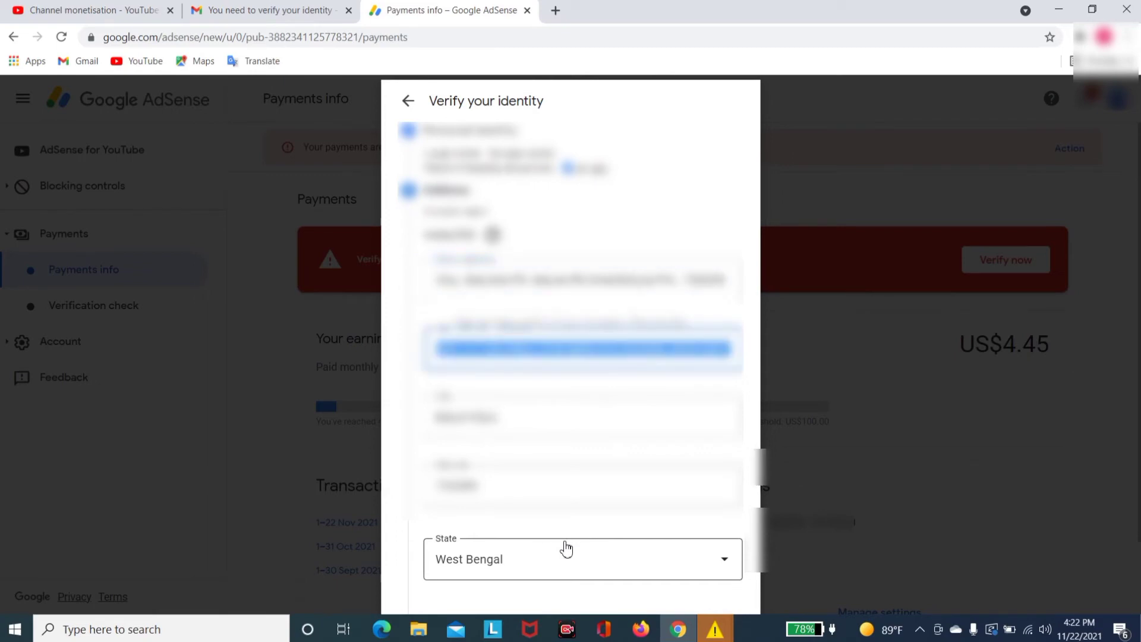
scroll(986, 597, down, 1)
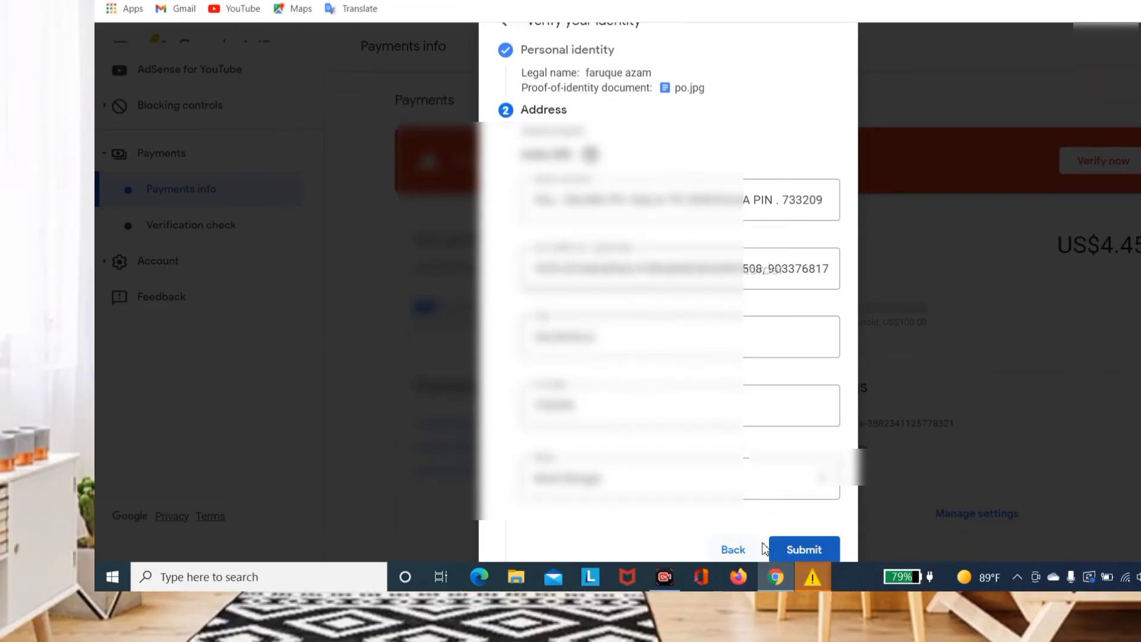
click(807, 551)
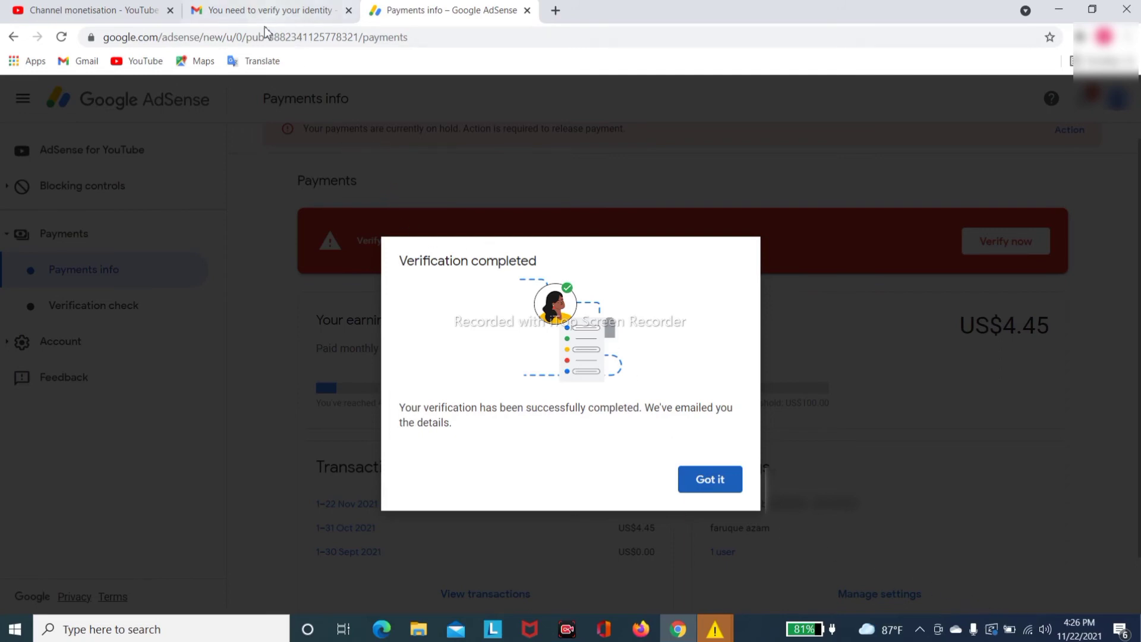
- Switch to the Gmail inbox, open the "Google AdSense: Identity verification successful" email and read it
click(277, 9)
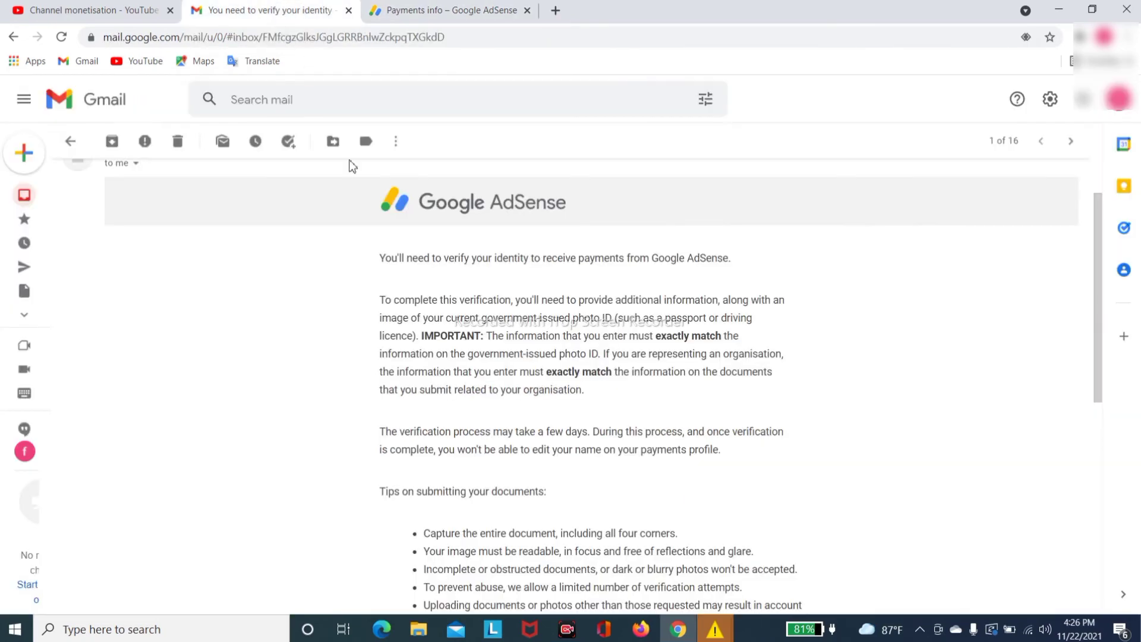
mouse_move(41, 208)
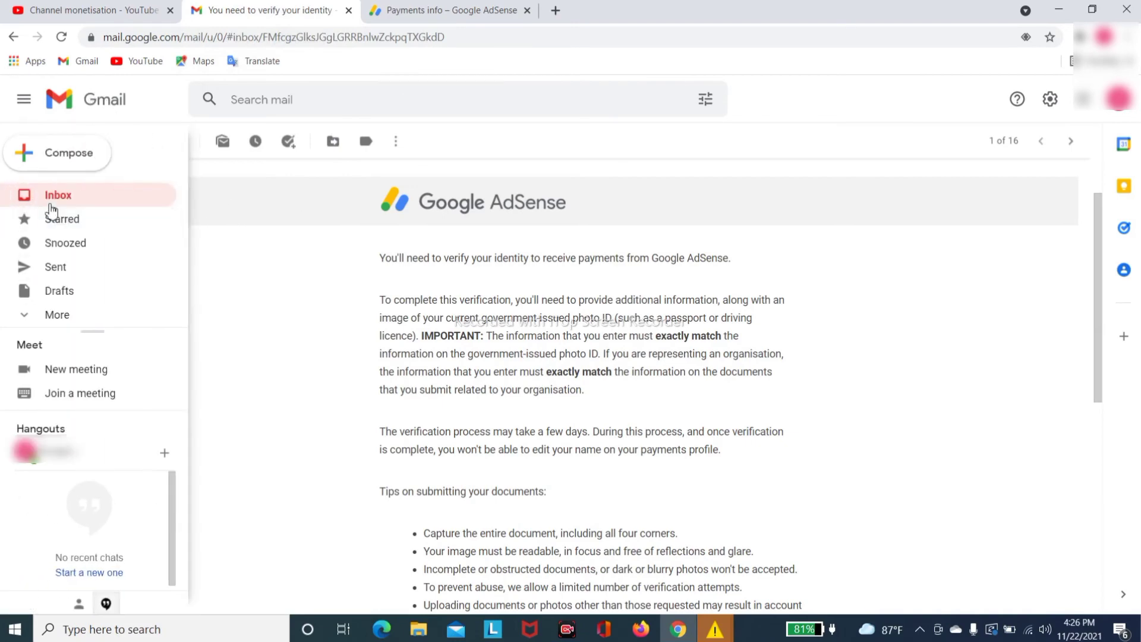
click(53, 202)
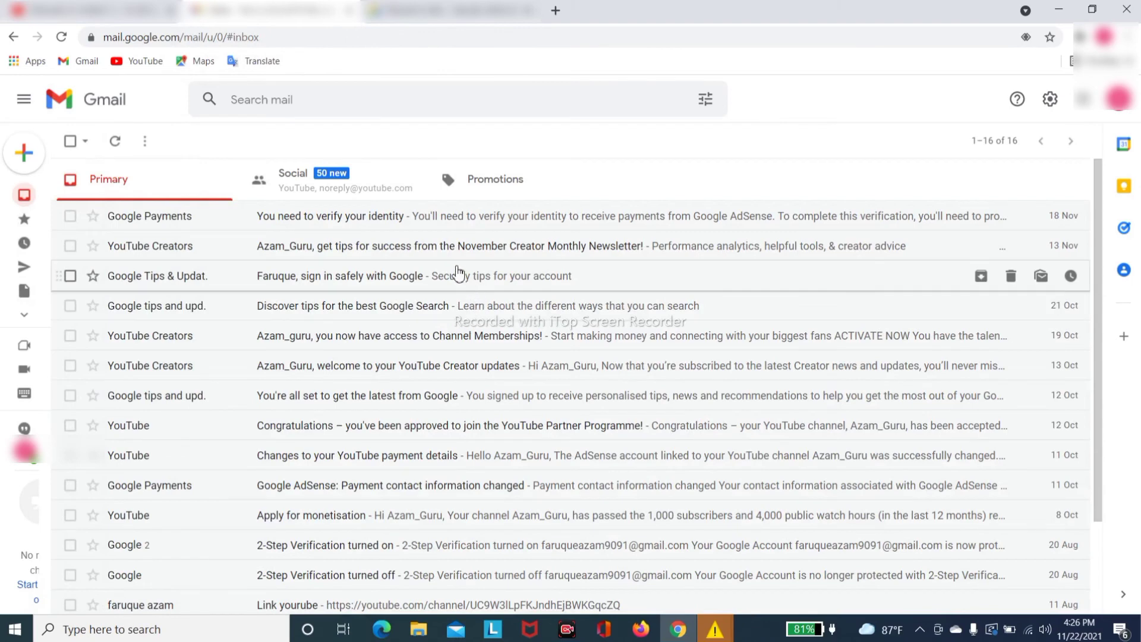
drag(449, 265, 433, 426)
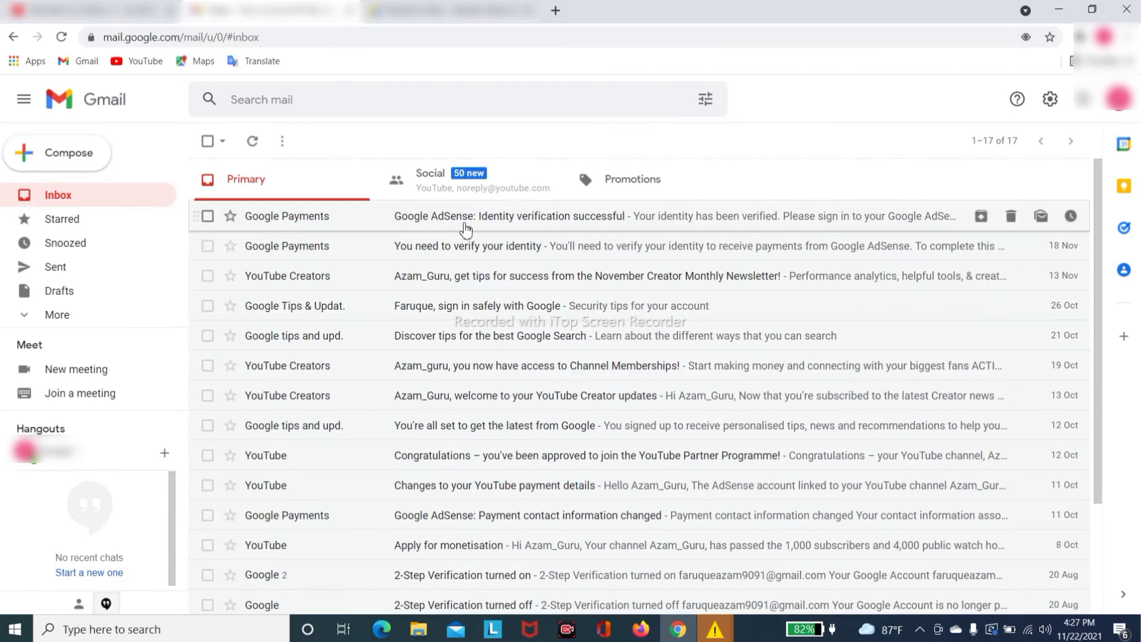
click(597, 223)
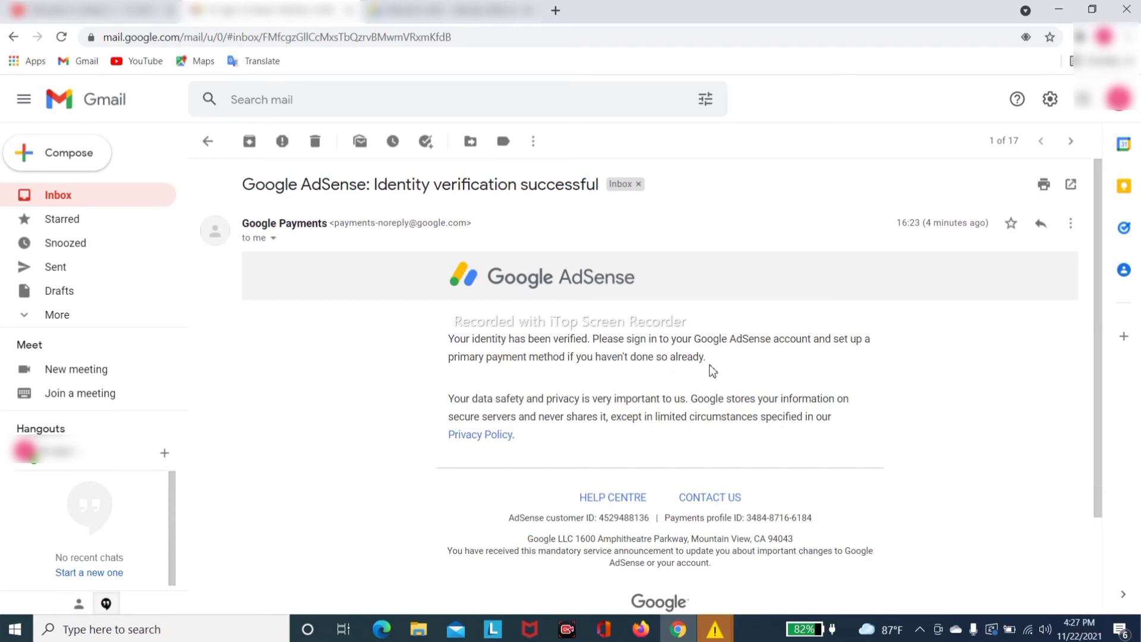
scroll(660, 362, down, 2)
scroll(659, 365, up, 3)
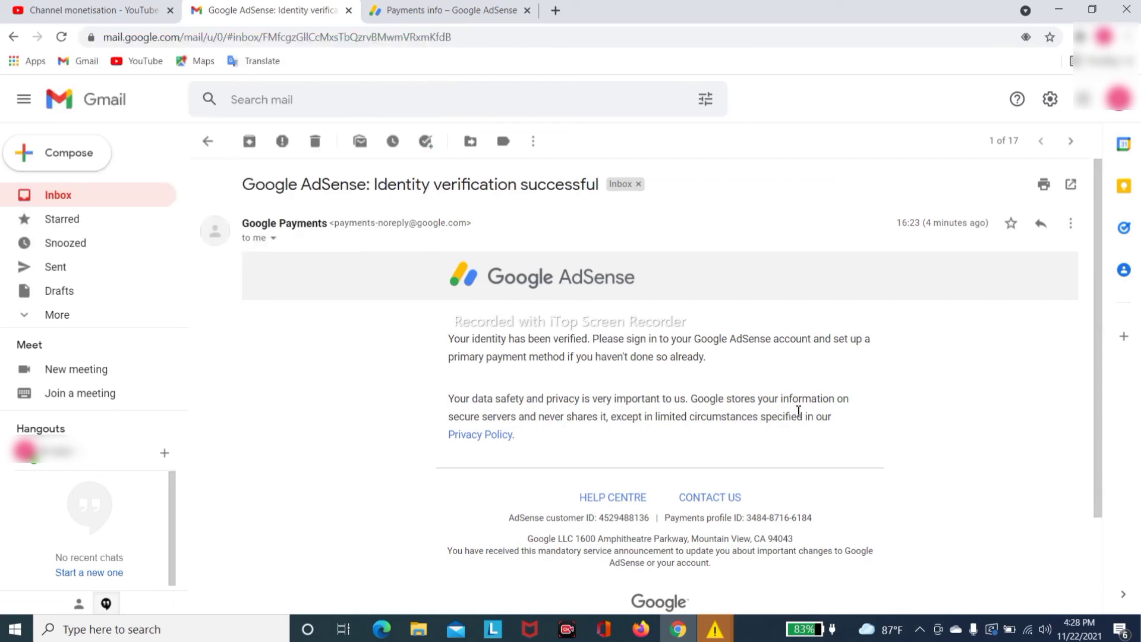
scroll(796, 439, down, 2)
scroll(801, 447, up, 2)
- Return to the AdSense Payments info page with the verification dialog
click(439, 15)
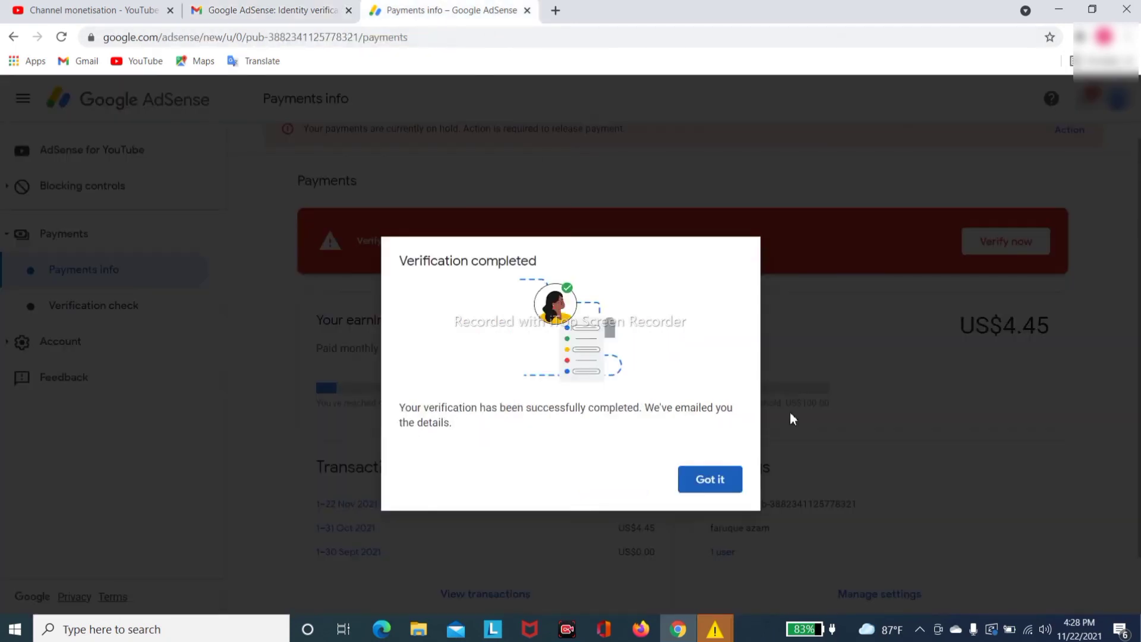